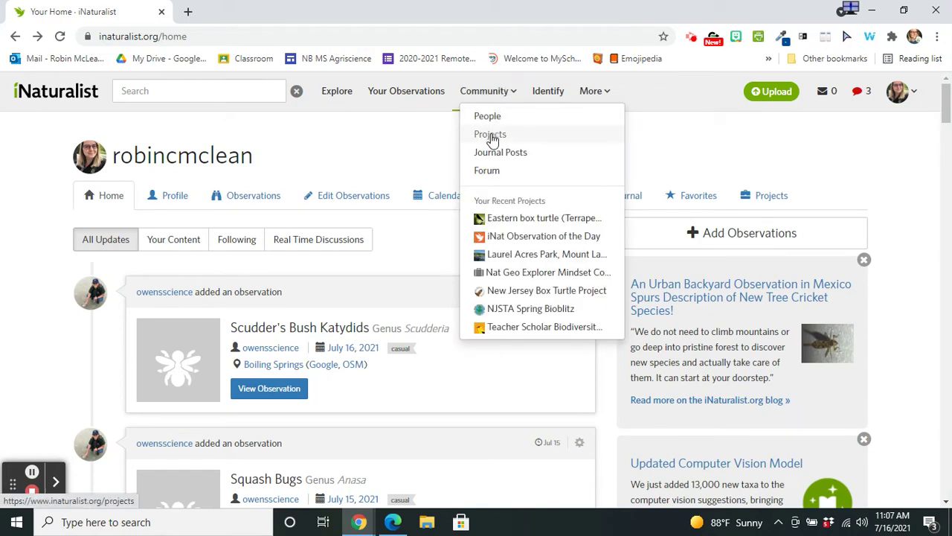
# - From Community > Projects, start a new project and scroll to the Collection and Umbrella options
pyautogui.click(491, 134)
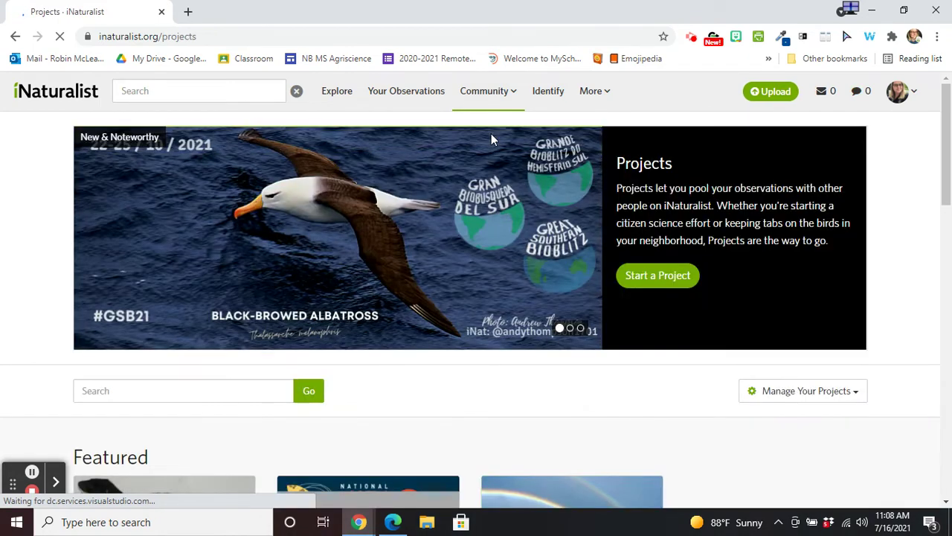
pyautogui.click(662, 279)
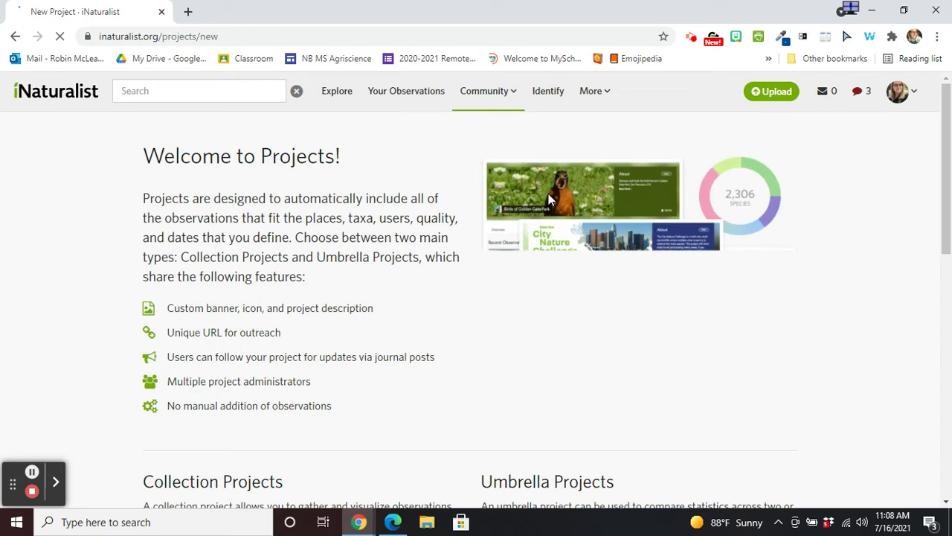
pyautogui.scroll(-2, 535, 261)
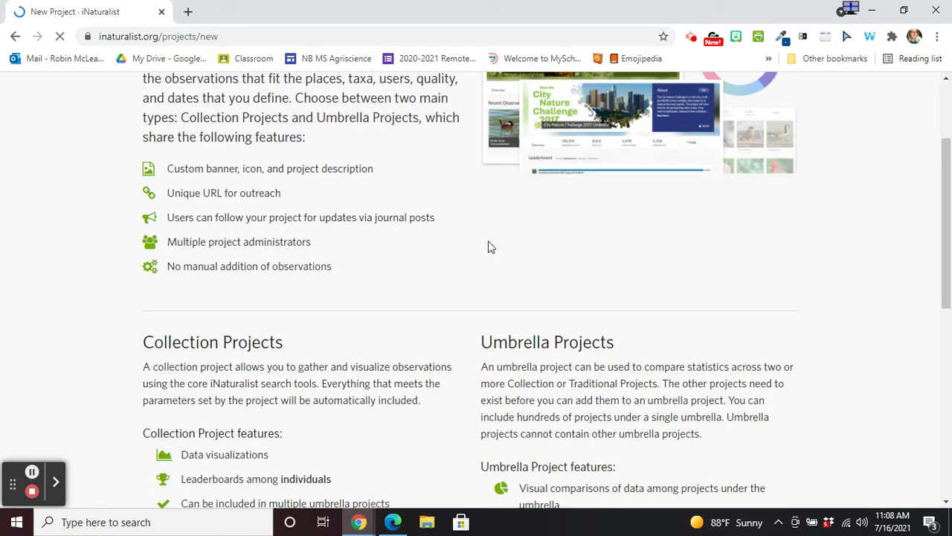
pyautogui.scroll(-3, 454, 238)
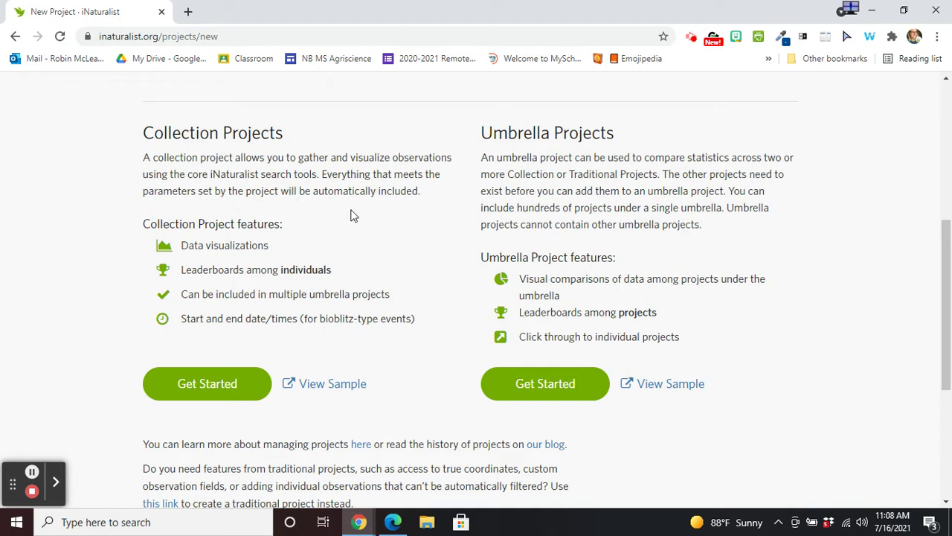
# - Choose a Collection Project and enter 'July 2021 Nat Geo Explorers BioBlitz' as its name
pyautogui.click(202, 385)
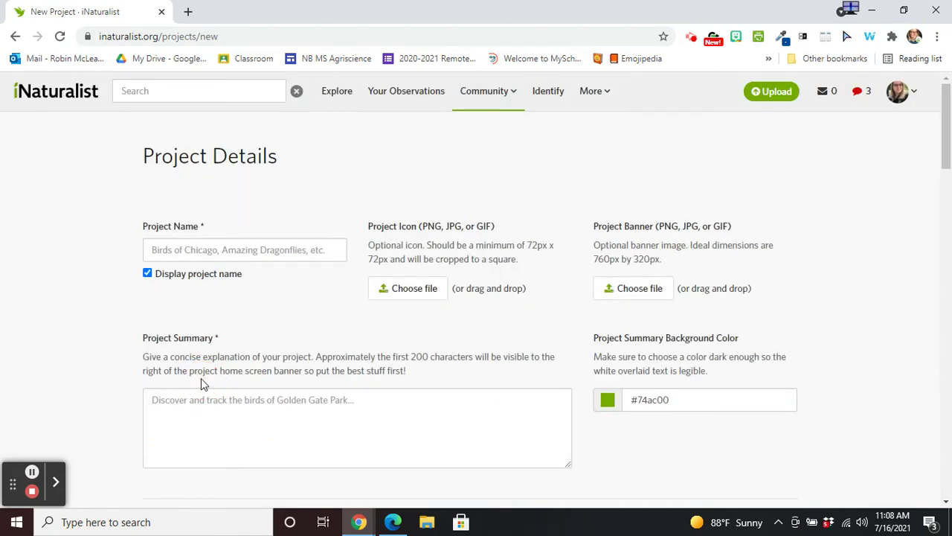
pyautogui.click(182, 250)
pyautogui.write('Jul')
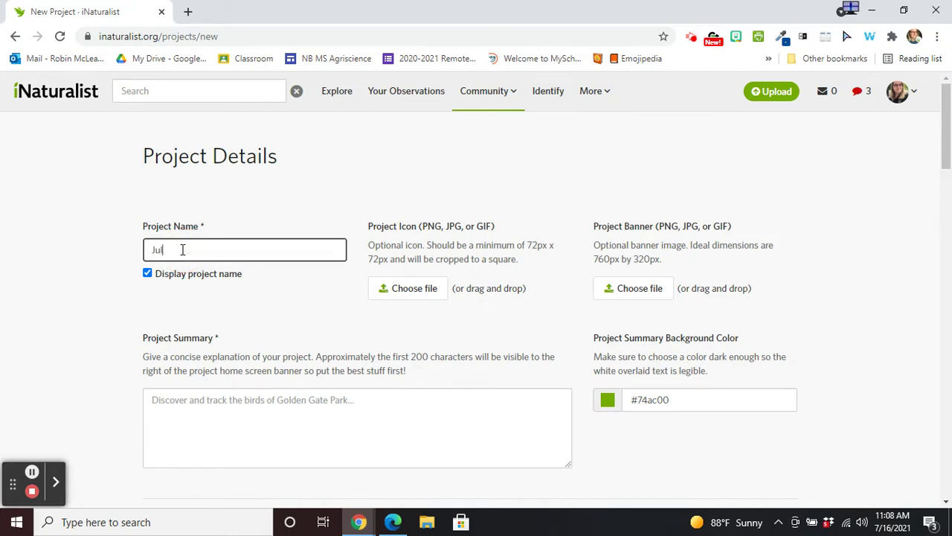
pyautogui.write('2021 ')
pyautogui.write('Nat Geo ')
pyautogui.write('Ex')
pyautogui.write('plorere')
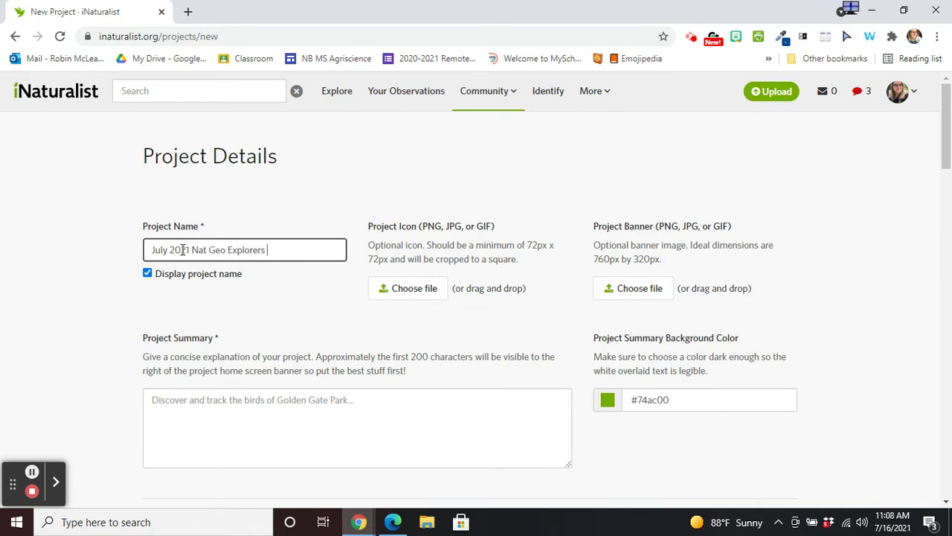
pyautogui.write('ioBl')
pyautogui.write('z')
# - Upload 'My Post (17)' from the Downloads folder as the project banner
pyautogui.click(644, 291)
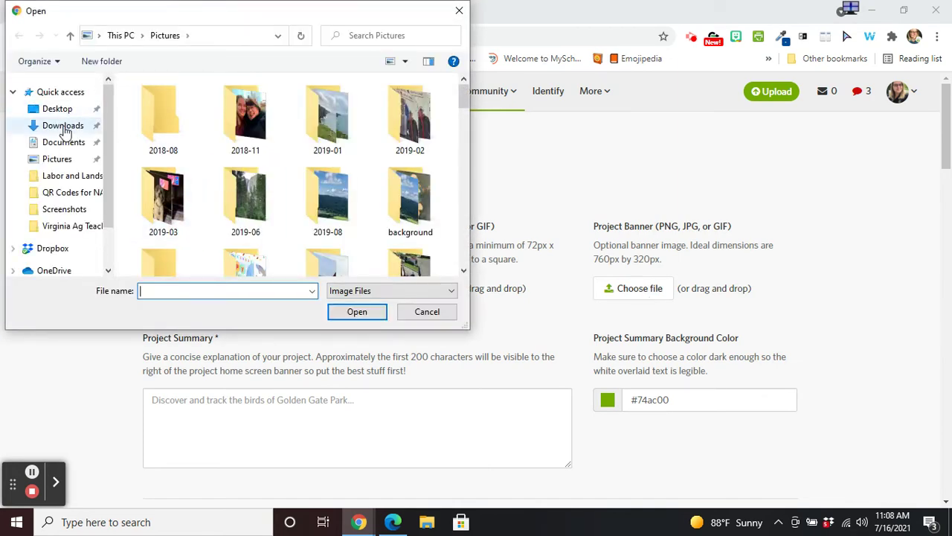
pyautogui.click(64, 128)
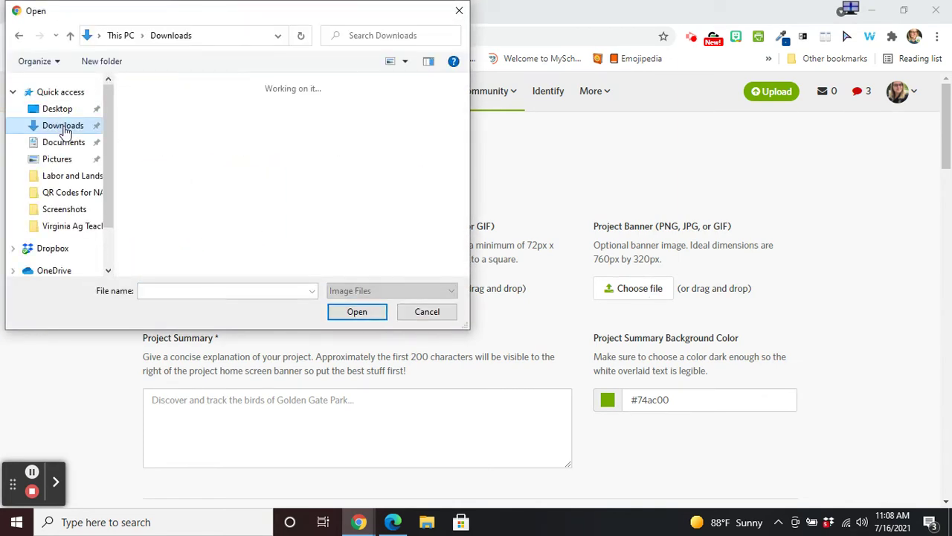
pyautogui.scroll(-1, 149, 150)
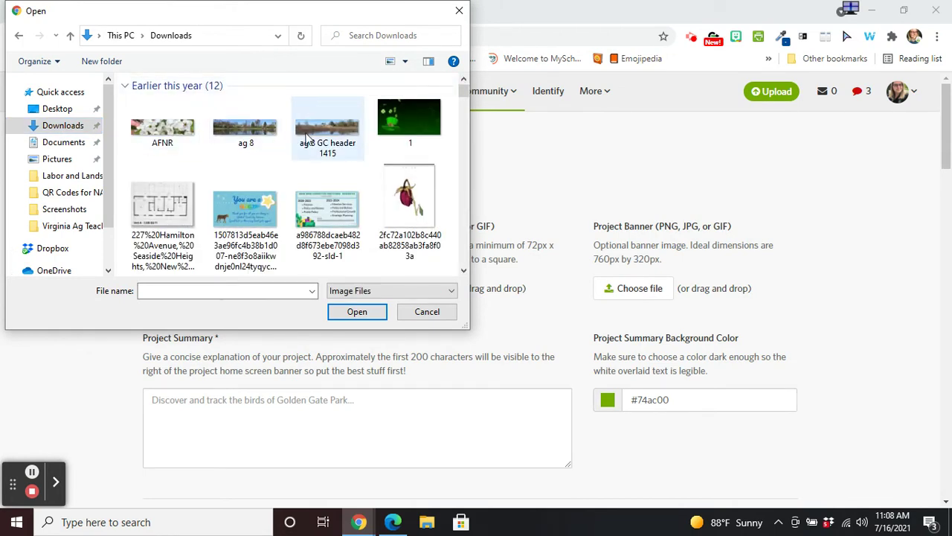
pyautogui.scroll(5, 175, 96)
pyautogui.click(168, 145)
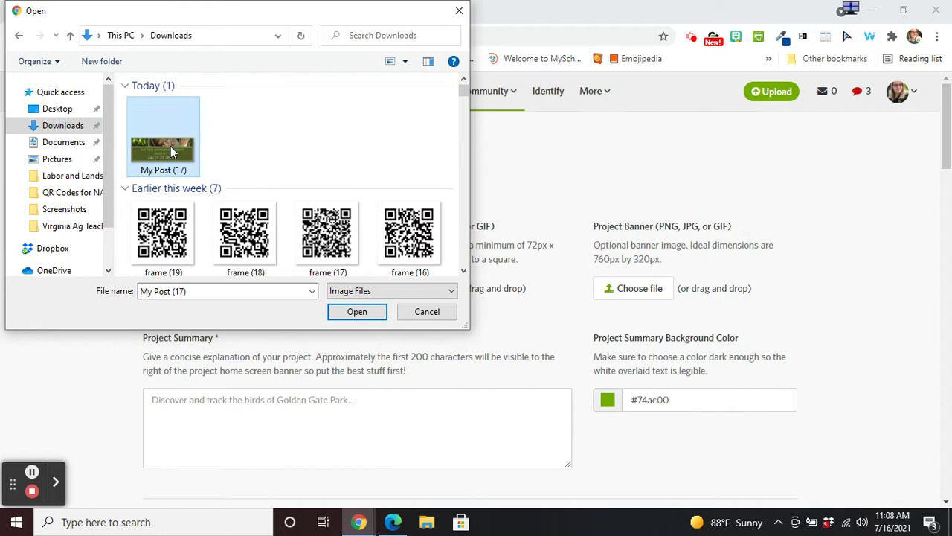
pyautogui.click(358, 312)
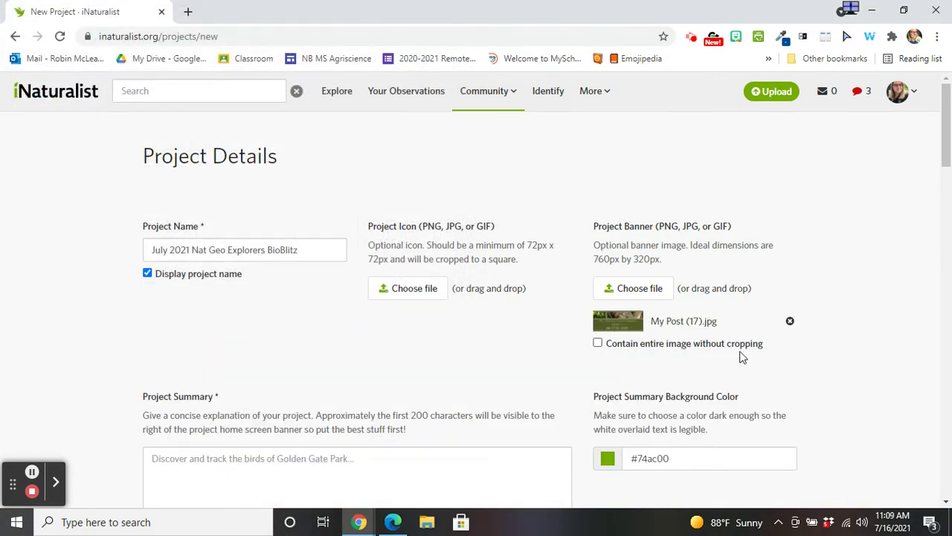
# - Write a summary of the two-week BioBlitz for National Geographic Explorer Facebook Group members
pyautogui.scroll(-2, 461, 319)
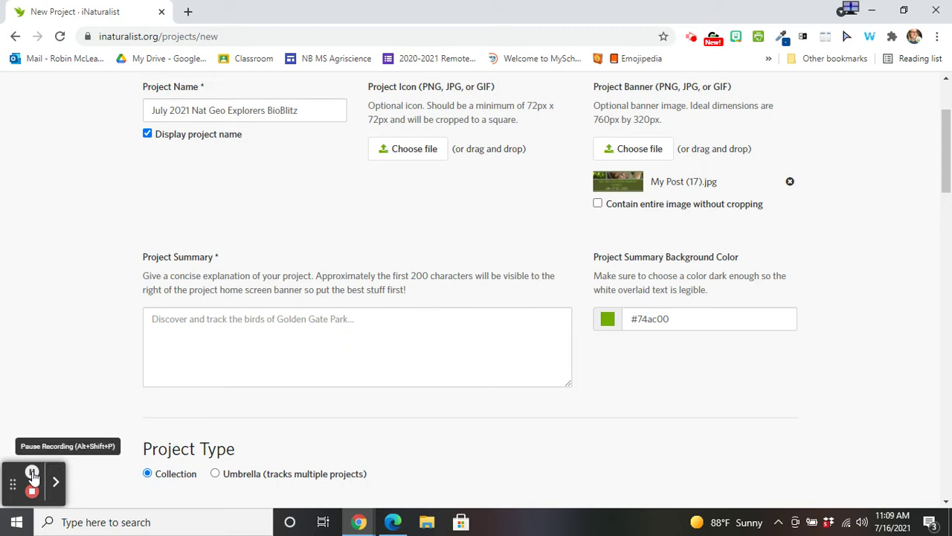
pyautogui.click(32, 475)
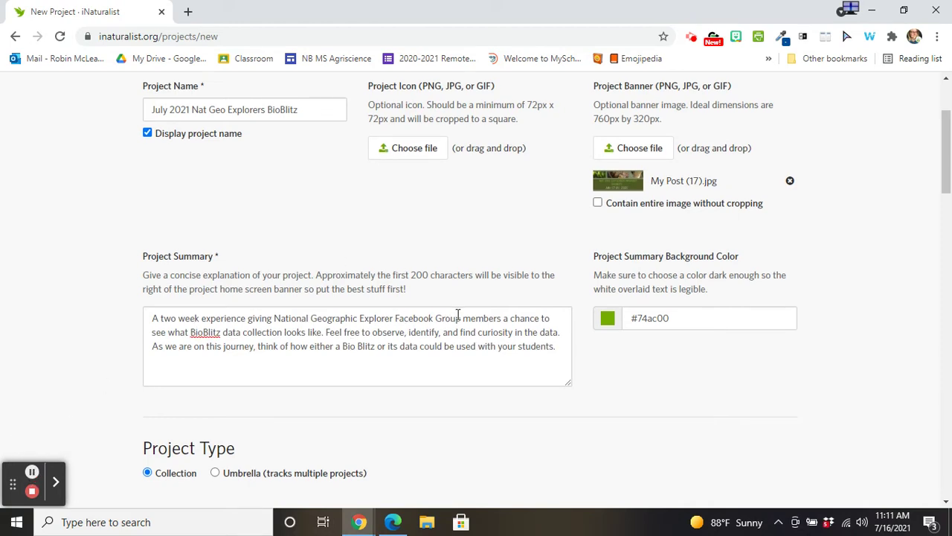
pyautogui.scroll(-1, 457, 314)
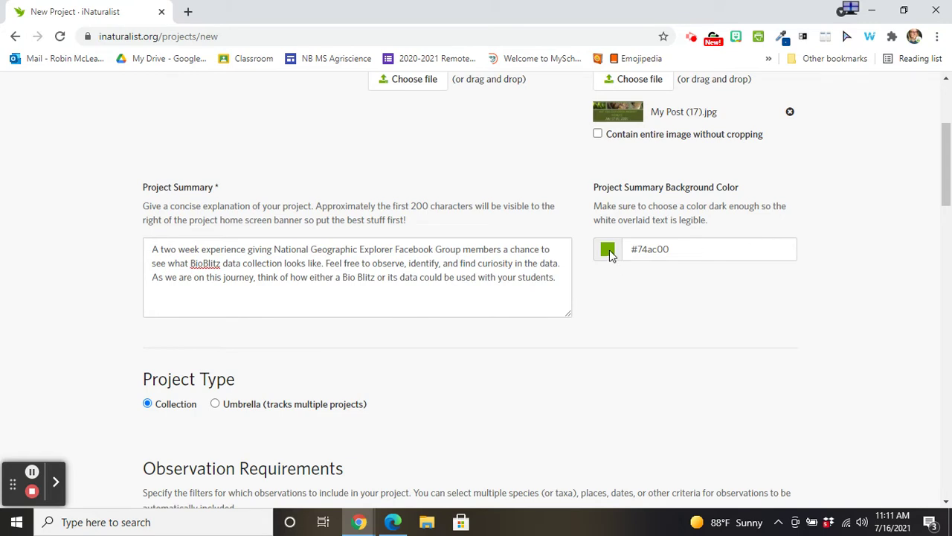
# - Set the summary background color to yellow #E5CC4D, replacing green #74ac00
pyautogui.click(608, 250)
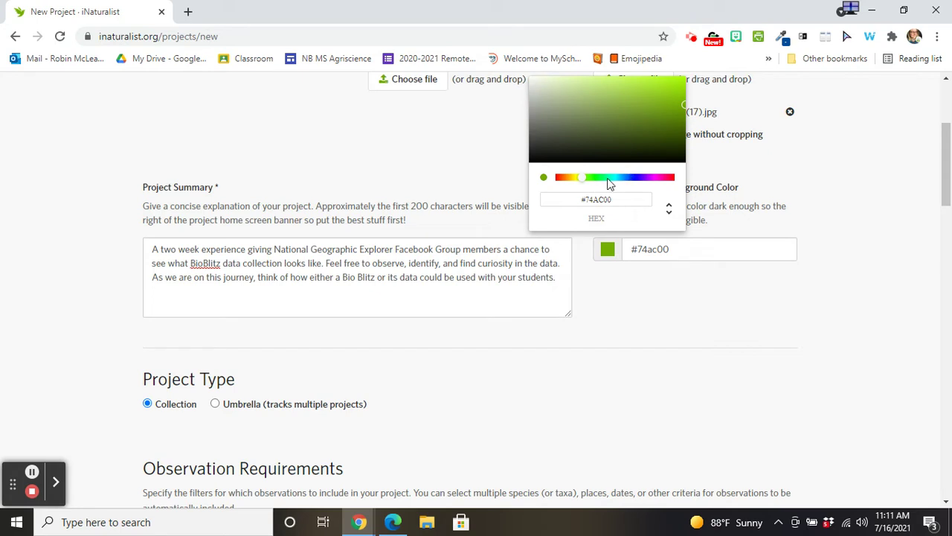
pyautogui.click(565, 177)
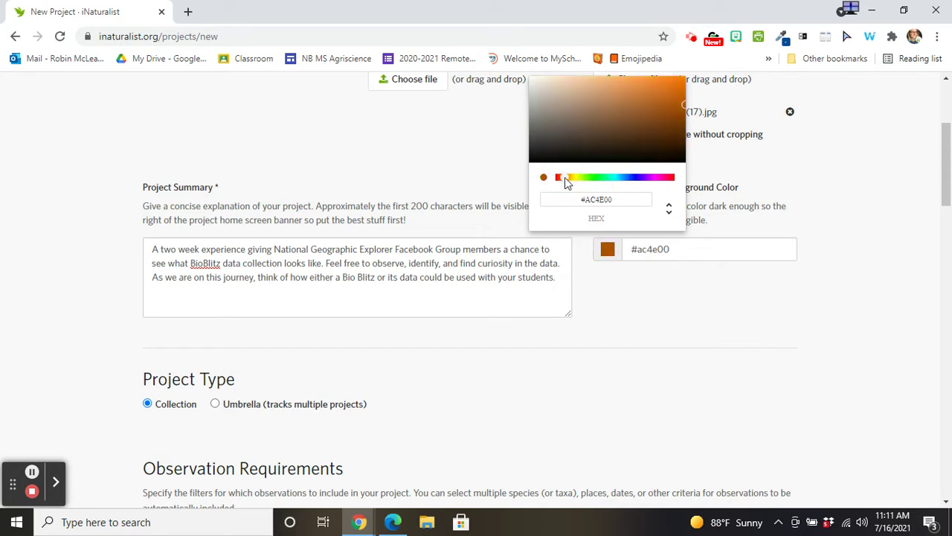
pyautogui.click(572, 179)
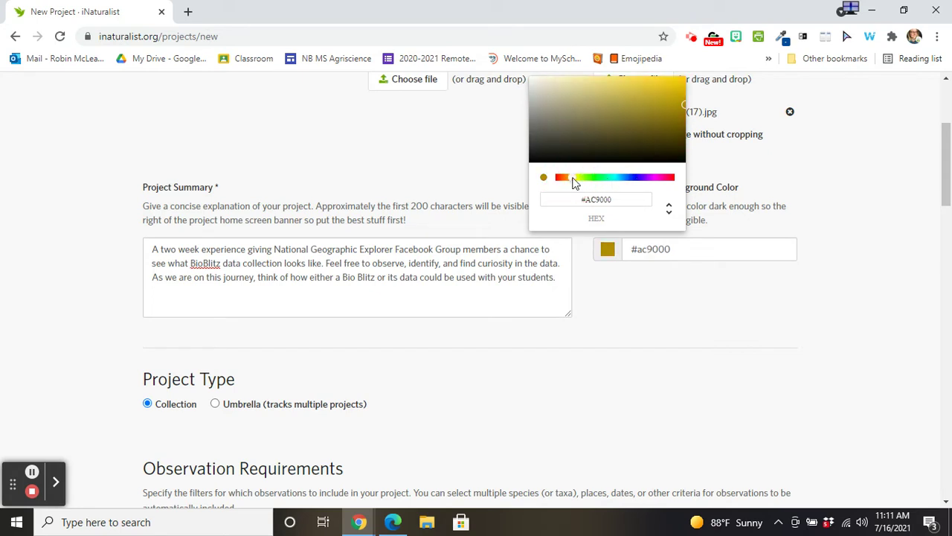
pyautogui.click(633, 85)
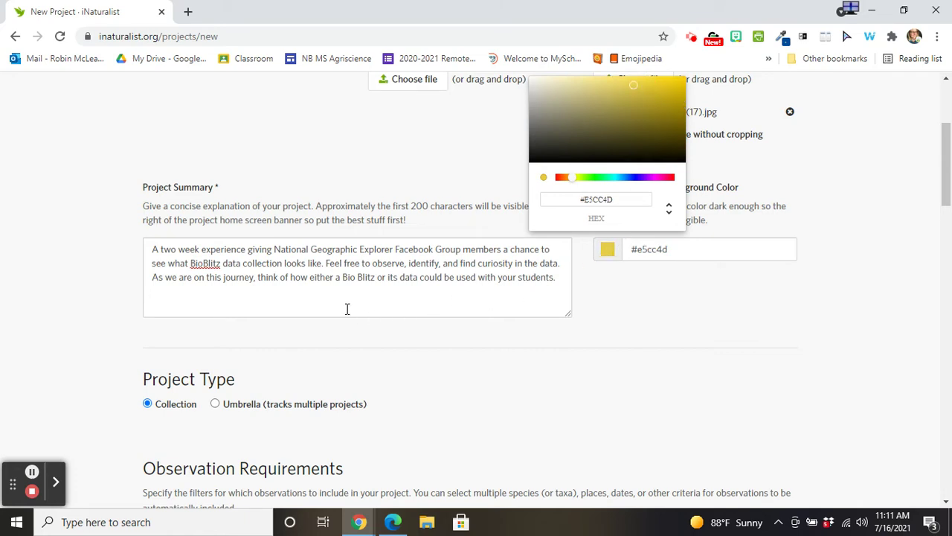
pyautogui.scroll(-1, 344, 300)
pyautogui.scroll(-1, 344, 301)
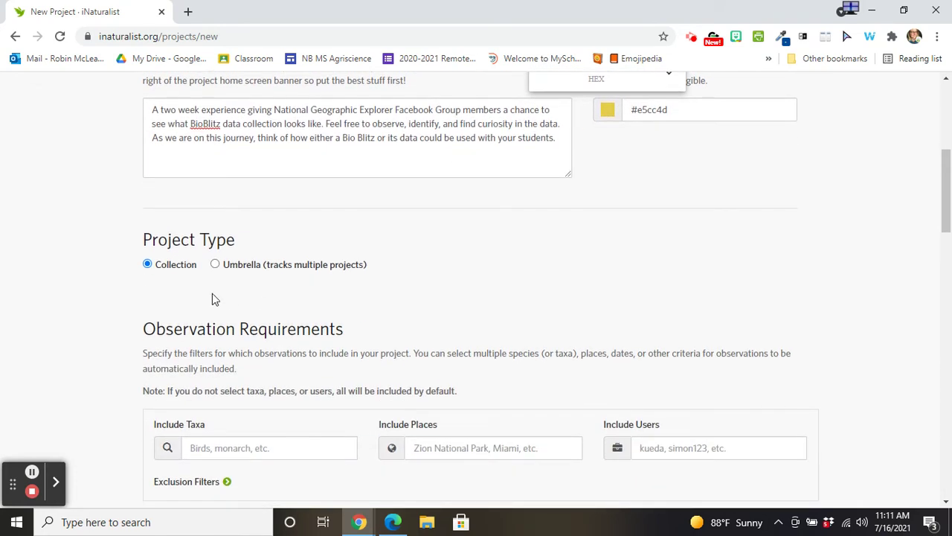
pyautogui.scroll(-2, 476, 268)
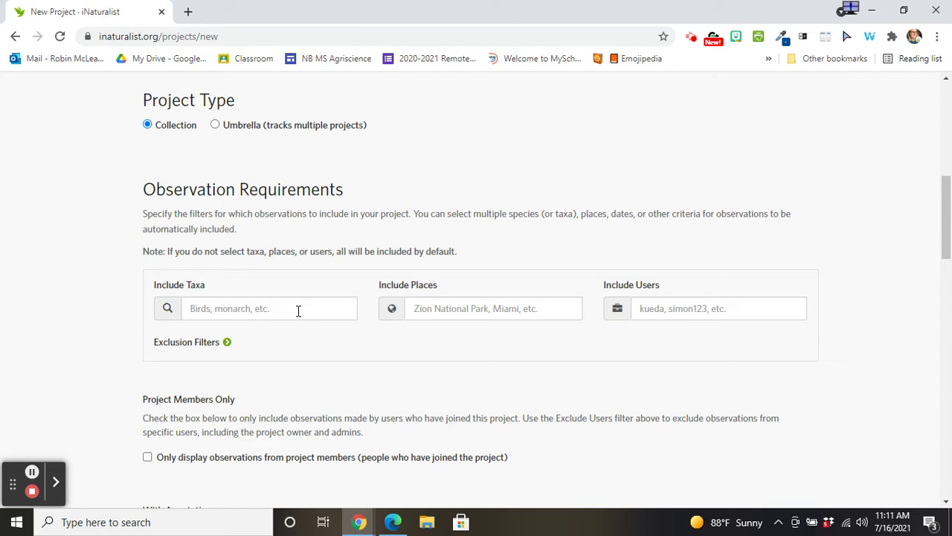
pyautogui.scroll(-1, 298, 311)
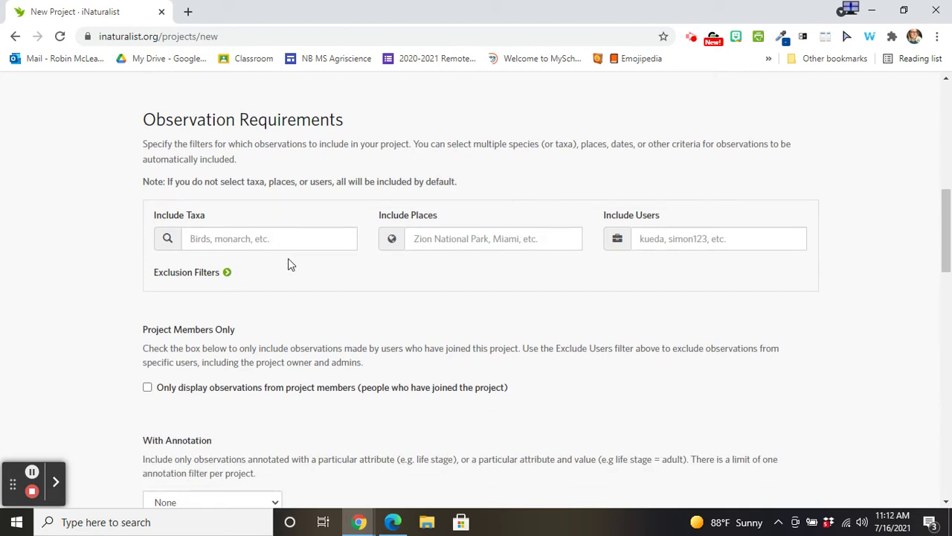
pyautogui.scroll(-2, 273, 269)
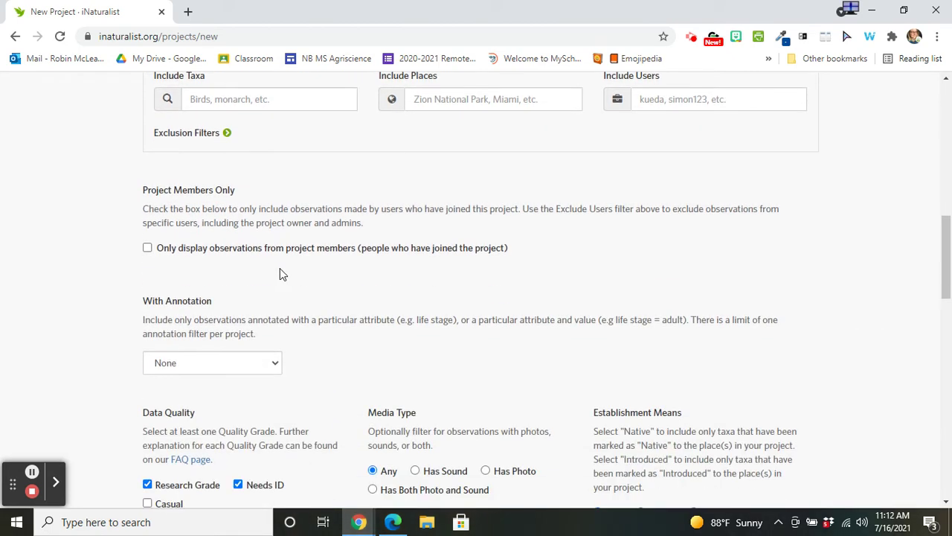
pyautogui.click(147, 248)
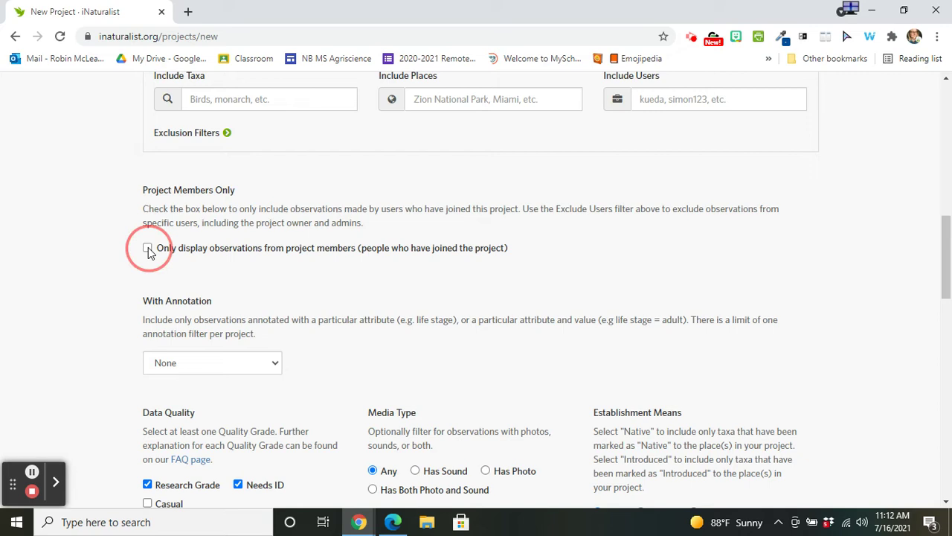
pyautogui.scroll(-1, 401, 272)
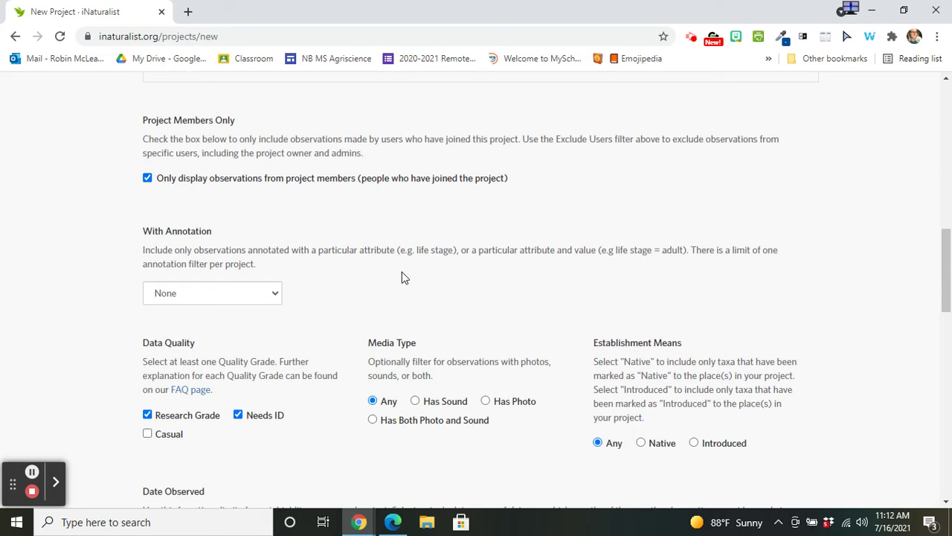
pyautogui.click(210, 293)
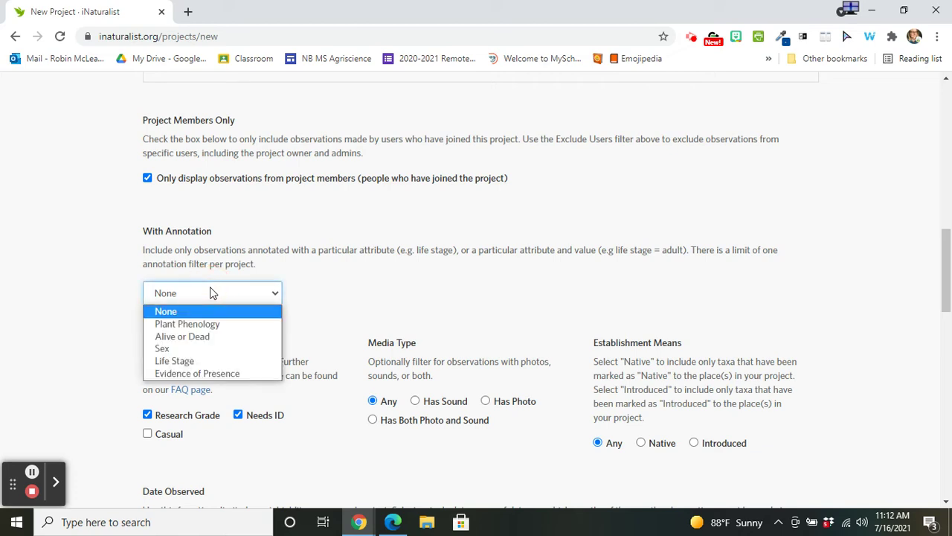
pyautogui.click(445, 281)
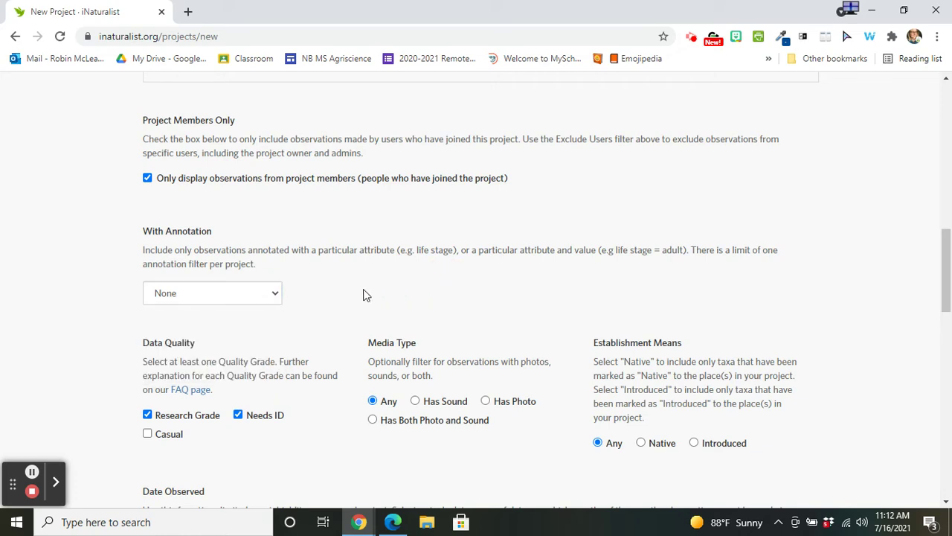
pyautogui.scroll(-1, 362, 293)
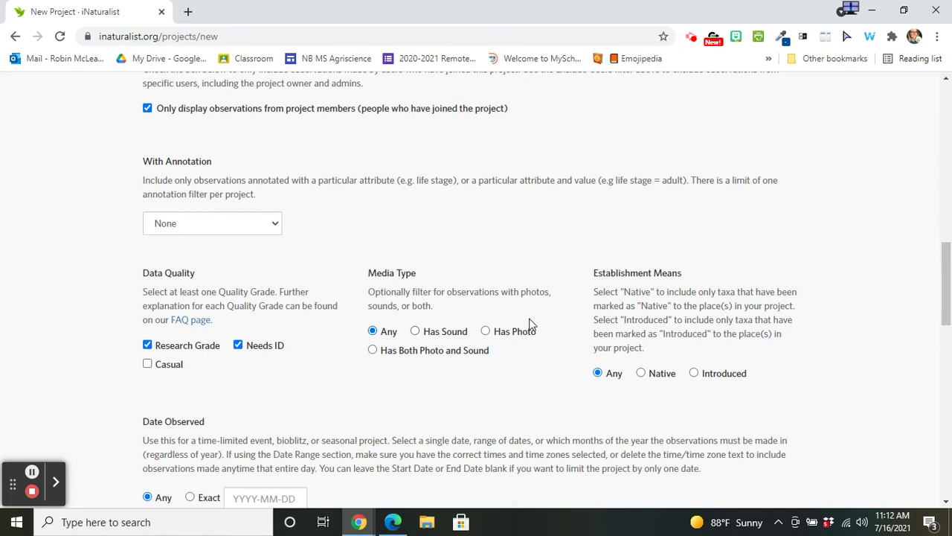
pyautogui.scroll(-1, 721, 308)
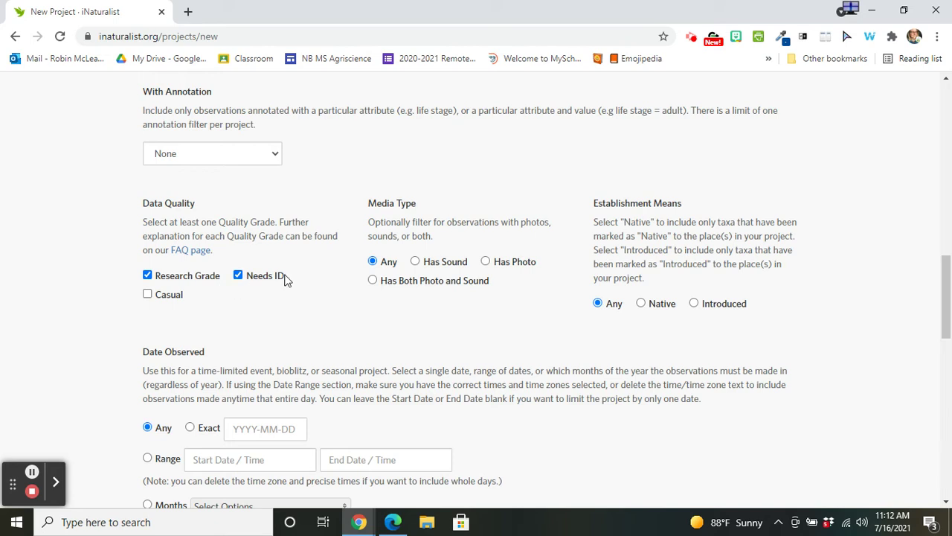
pyautogui.scroll(-1, 256, 286)
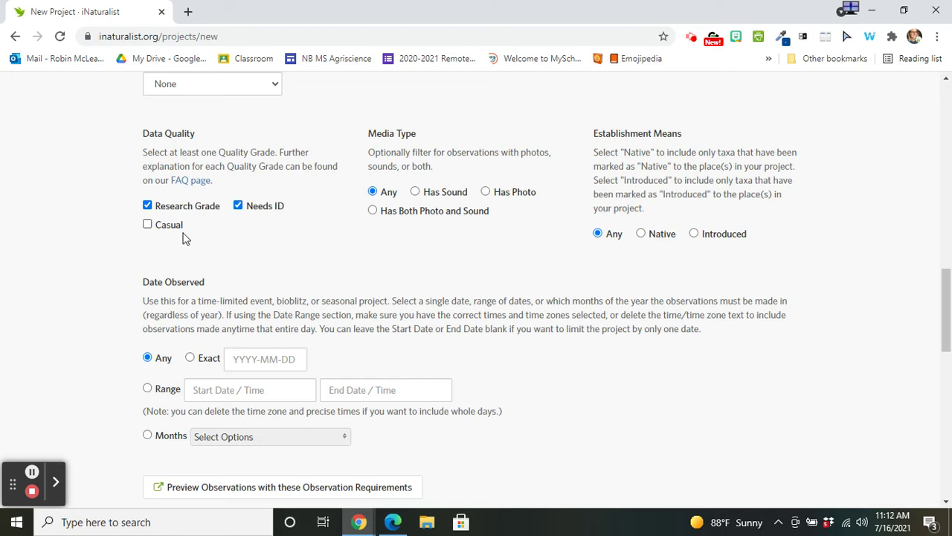
pyautogui.scroll(-1, 272, 267)
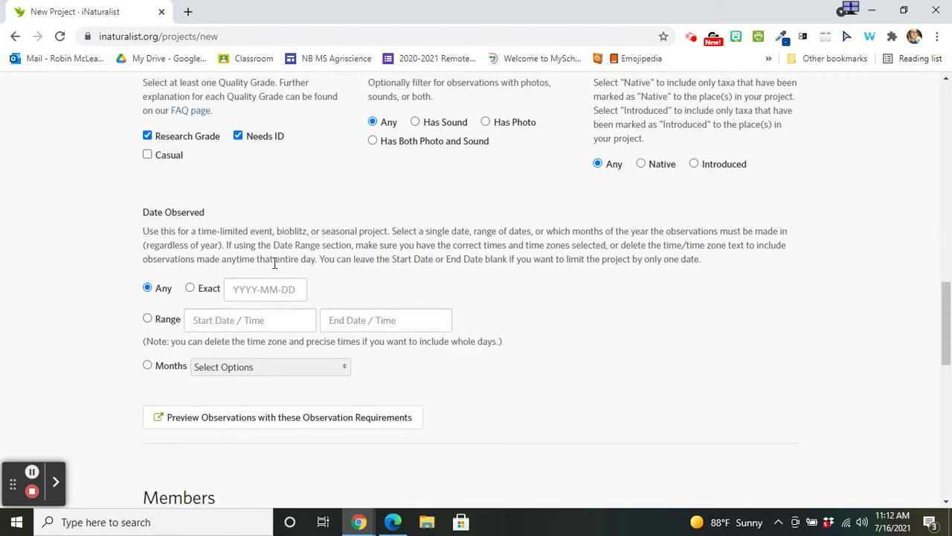
# - Set the observed-date requirement to a range from July 17 to July 31, 2021
pyautogui.click(148, 319)
pyautogui.click(212, 321)
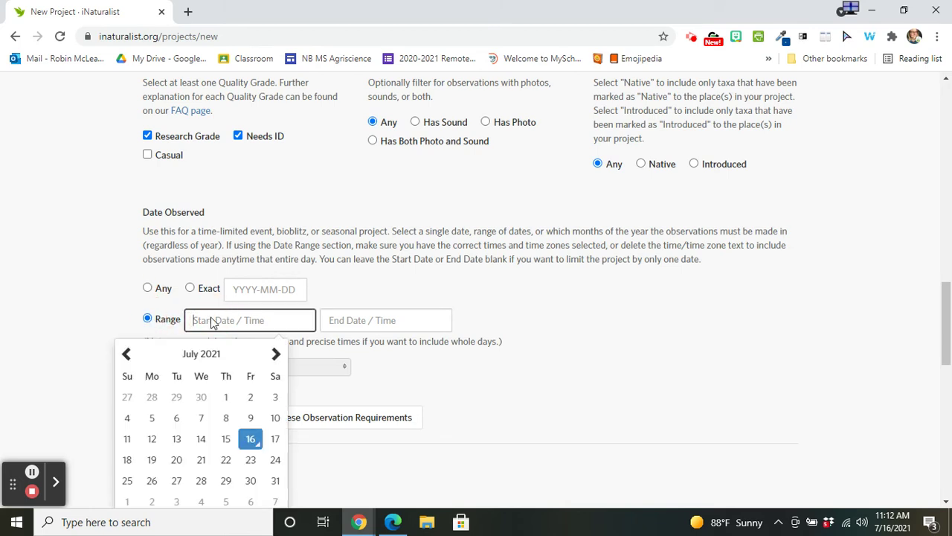
pyautogui.click(274, 439)
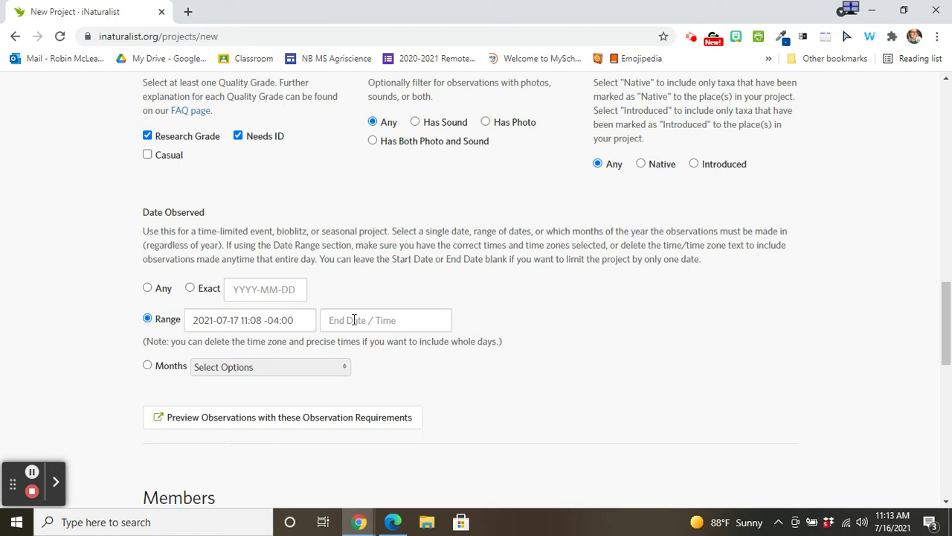
pyautogui.click(262, 325)
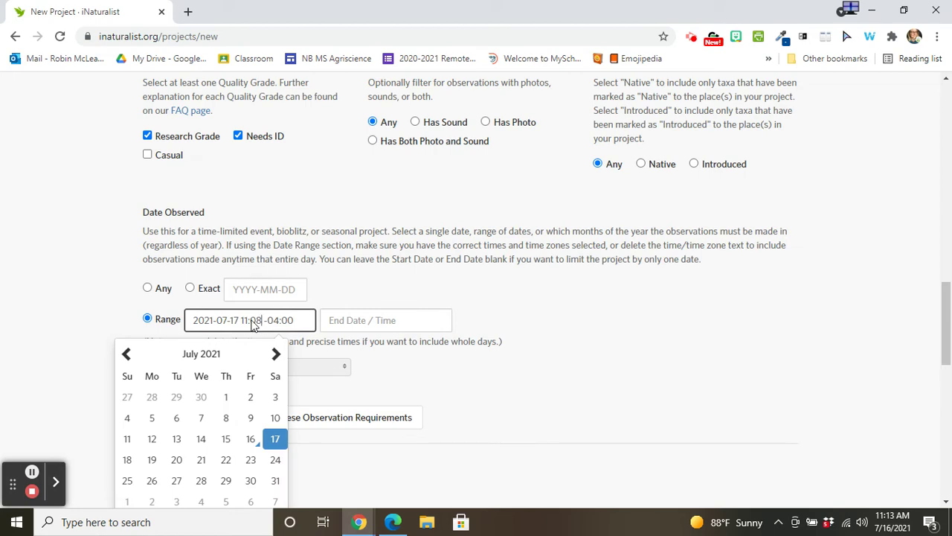
pyautogui.click(253, 319)
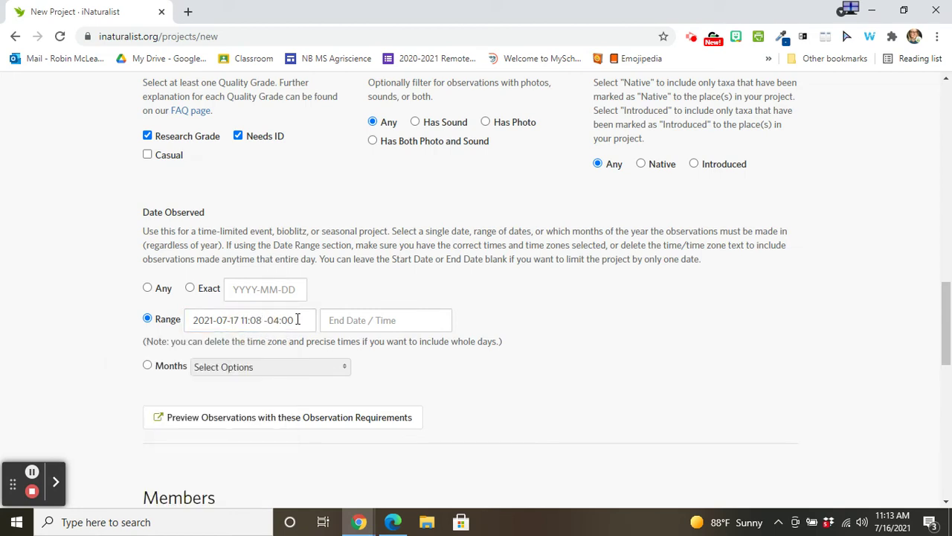
pyautogui.click(350, 320)
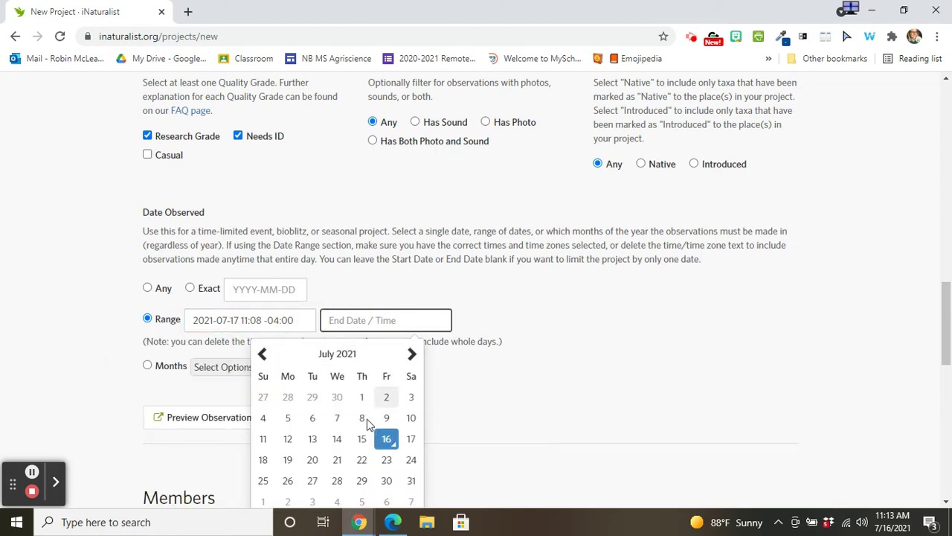
pyautogui.scroll(-1, 383, 439)
pyautogui.click(410, 411)
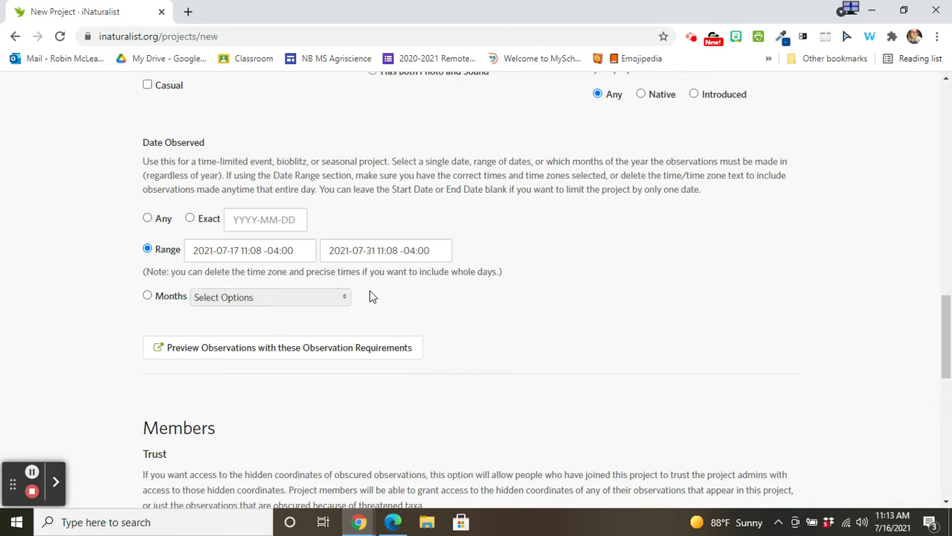
# - Add a second user as project admin by @-mentioning them and picking the suggestion
pyautogui.scroll(-2, 369, 296)
pyautogui.scroll(-2, 372, 300)
pyautogui.scroll(-2, 372, 300)
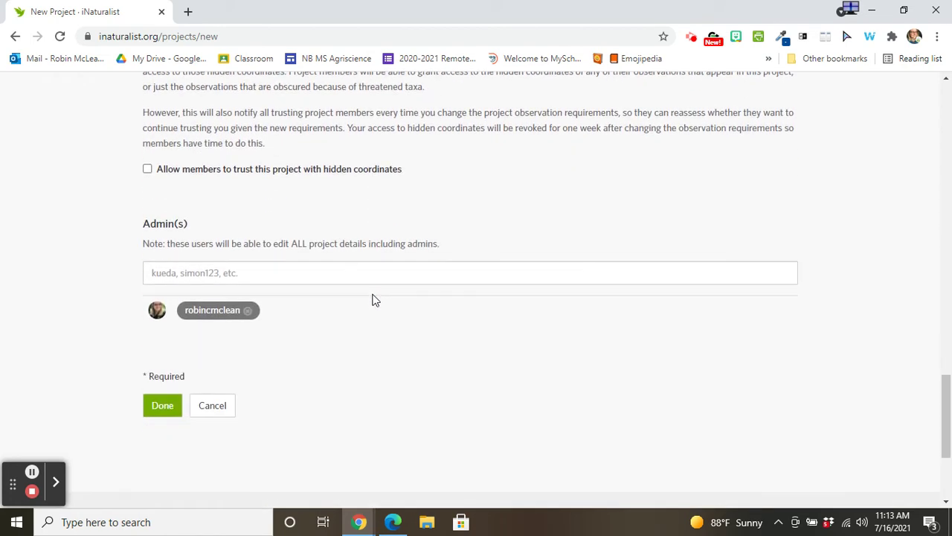
pyautogui.click(286, 276)
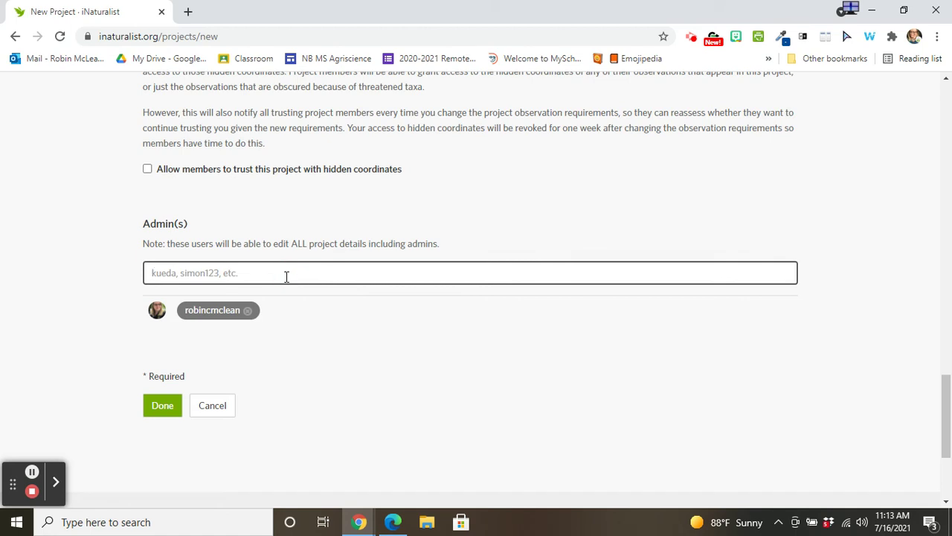
pyautogui.write('@')
pyautogui.write('nss')
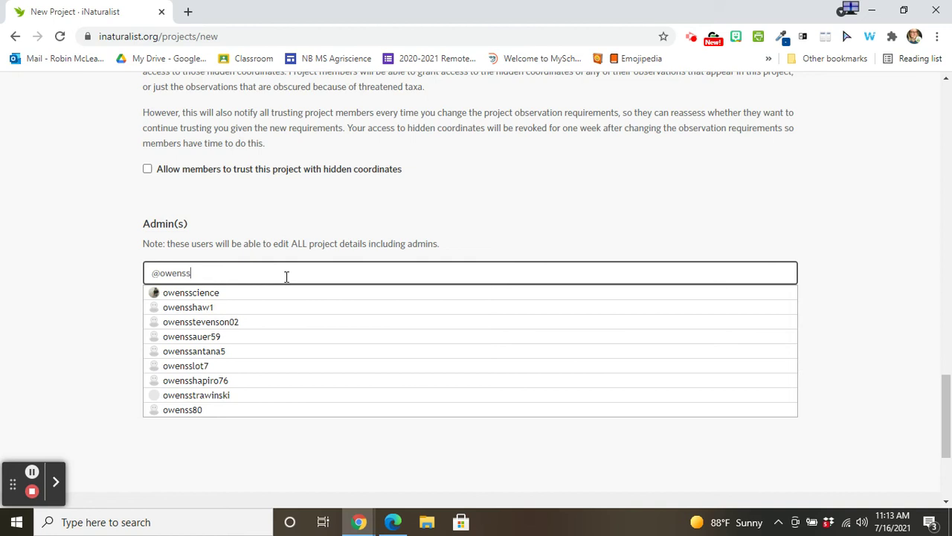
pyautogui.click(206, 295)
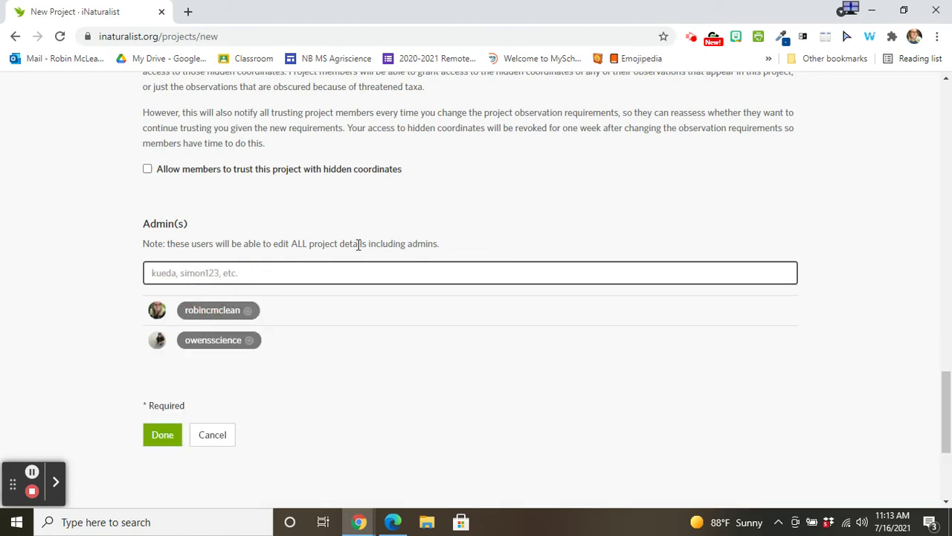
# - Save the BioBlitz project with Done and let its Jul 17–31 page load
pyautogui.click(163, 437)
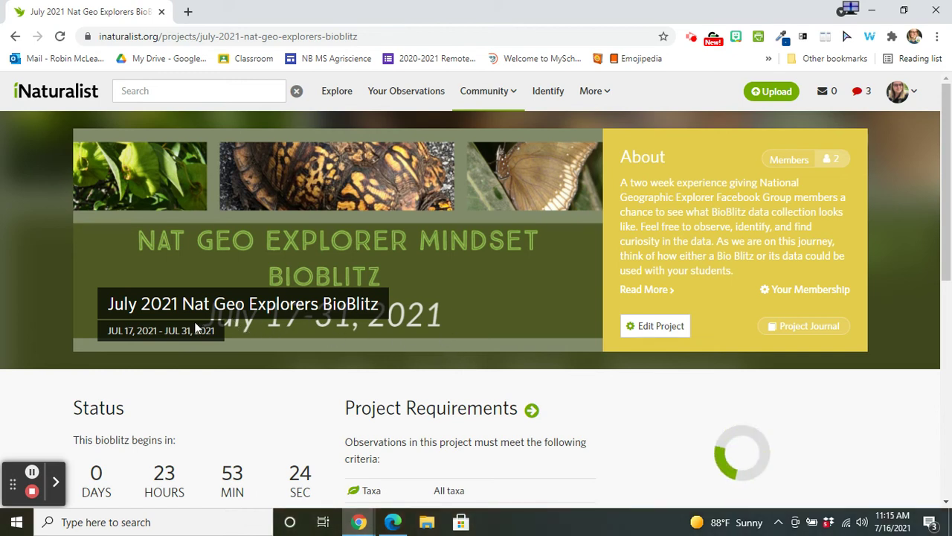
# - Review the saved project's requirements, then select the page's web address
pyautogui.scroll(-2, 571, 327)
pyautogui.scroll(-1, 573, 329)
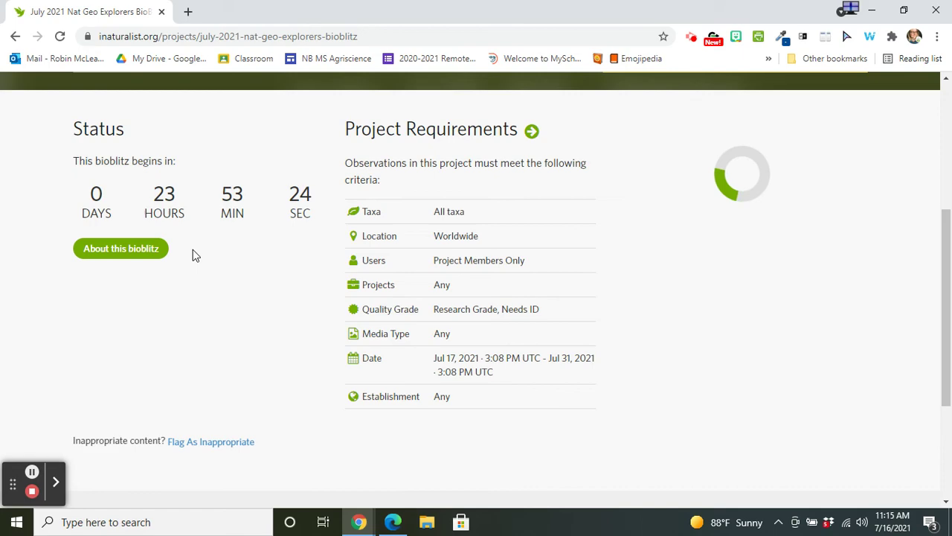
pyautogui.scroll(1, 788, 296)
pyautogui.scroll(3, 788, 297)
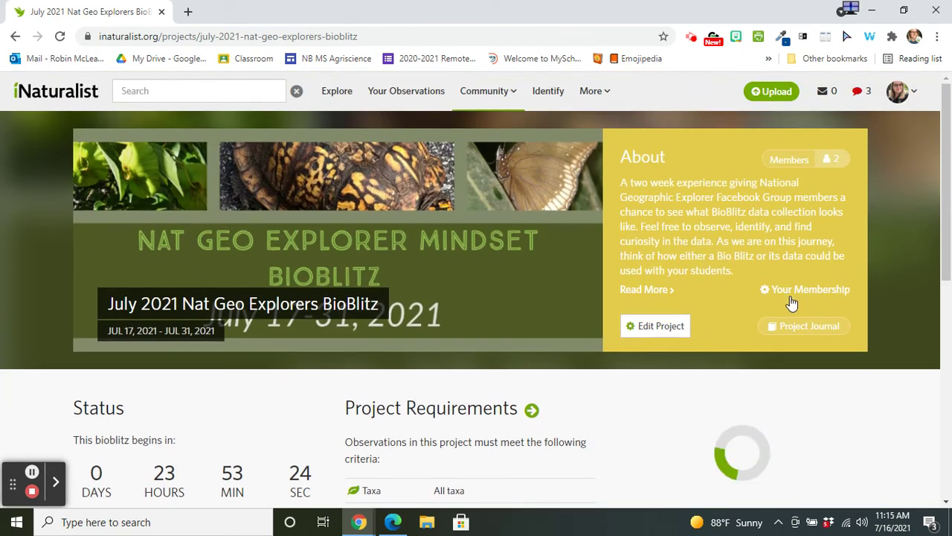
pyautogui.click(377, 39)
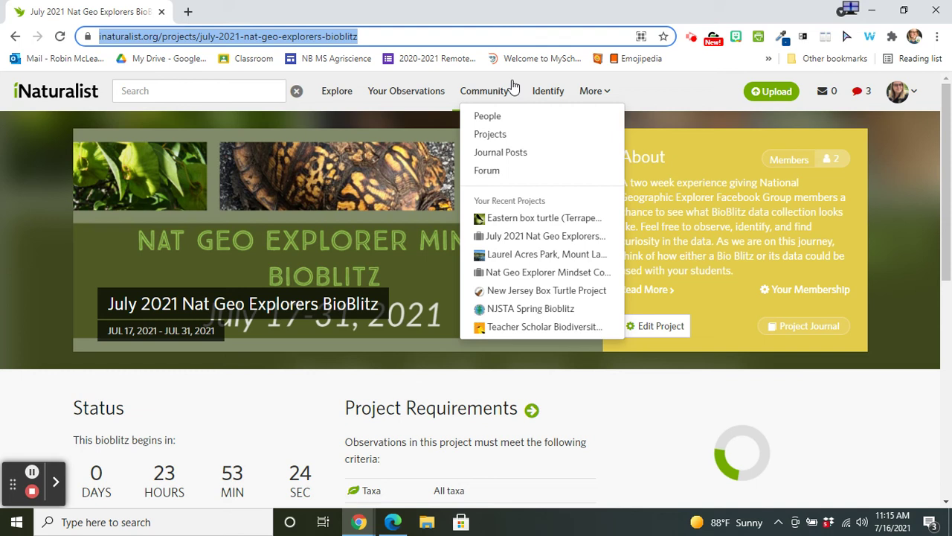
pyautogui.moveTo(488, 91)
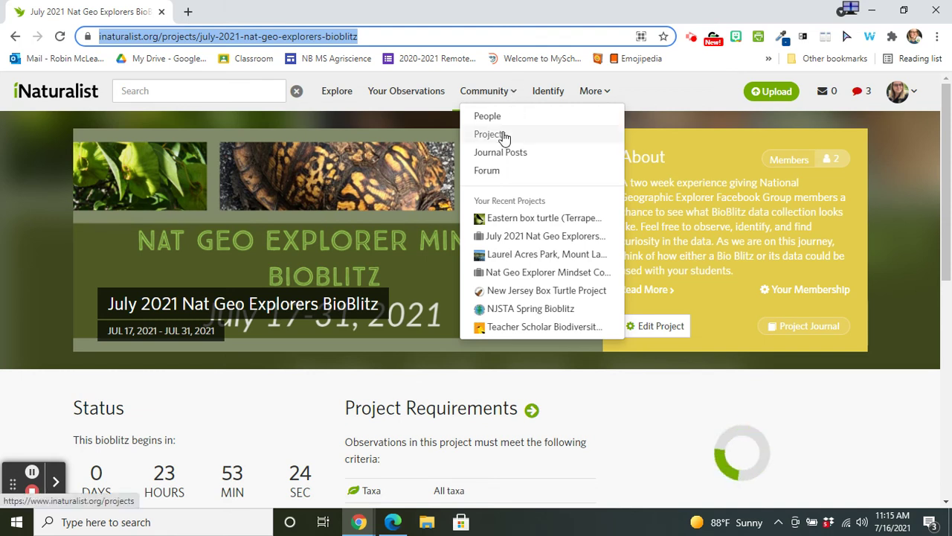
# - Search the Community Projects page for 'turtle'
pyautogui.click(504, 136)
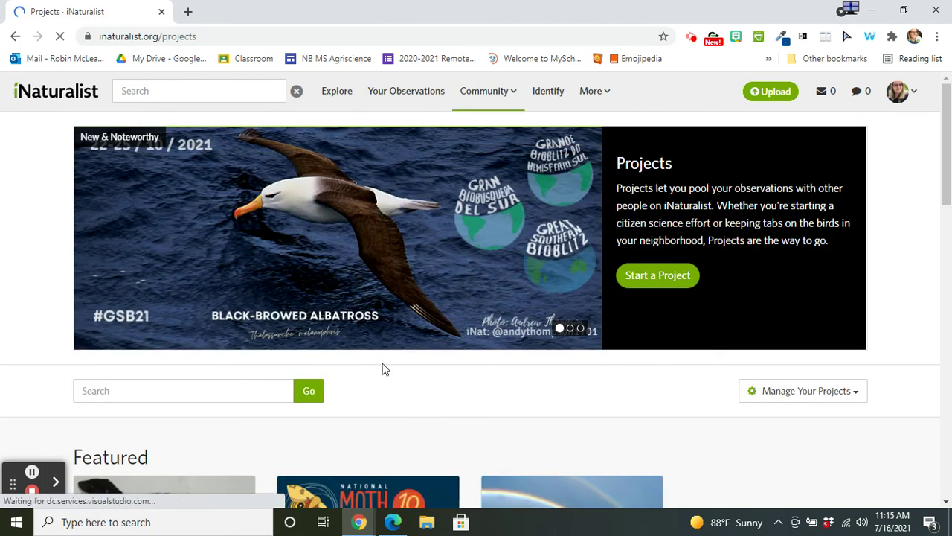
pyautogui.click(151, 388)
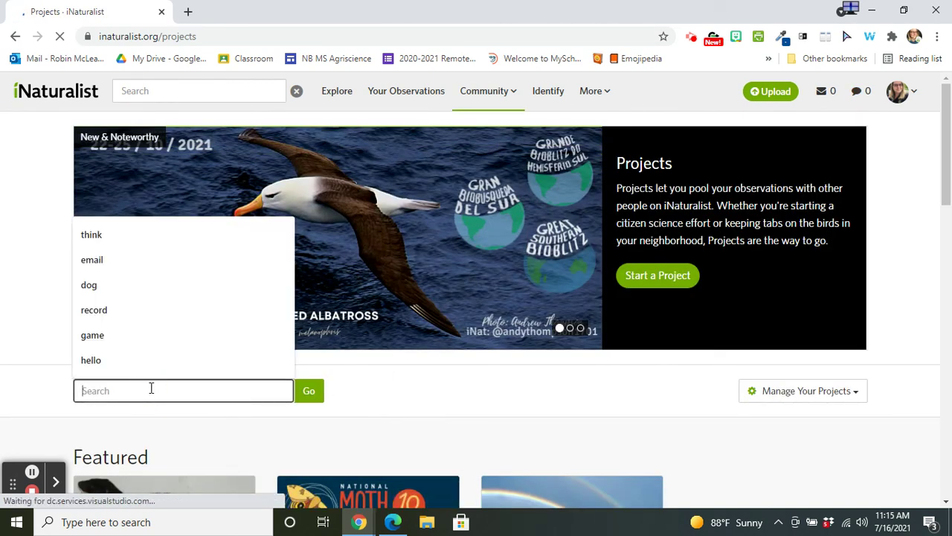
pyautogui.write('u')
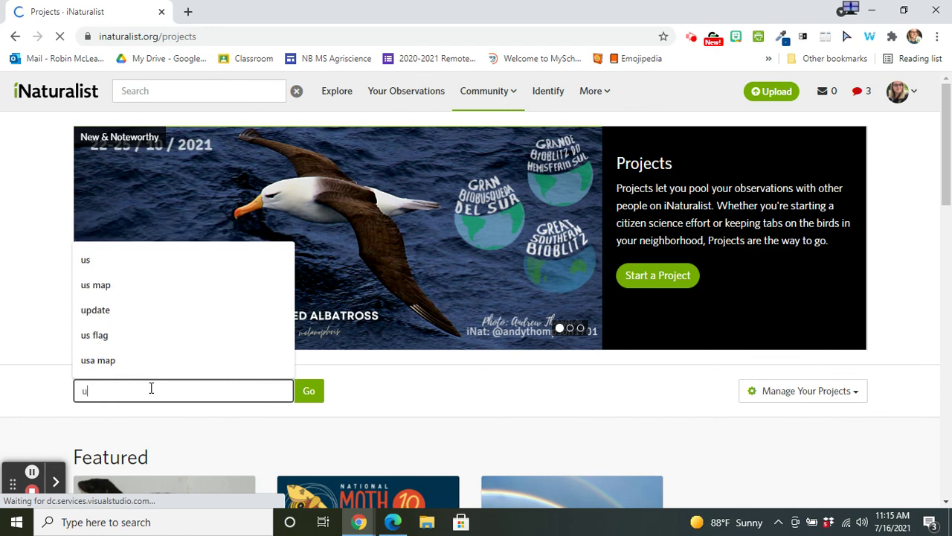
pyautogui.press('BackSpace')
pyautogui.write('turtle')
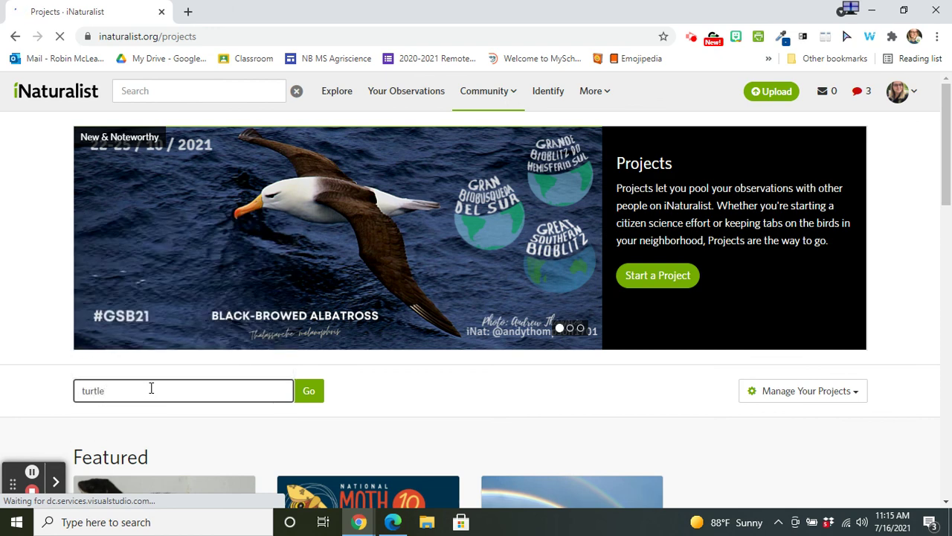
pyautogui.press('Return')
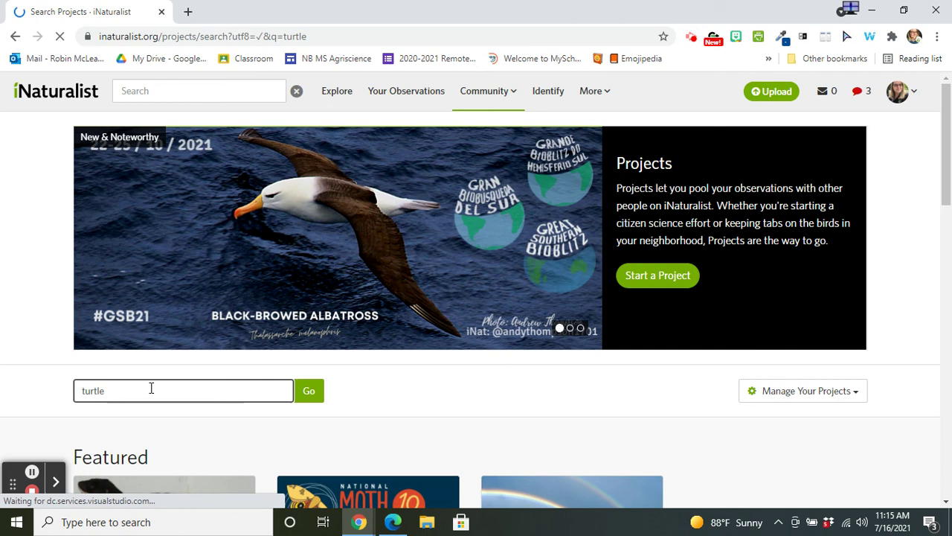